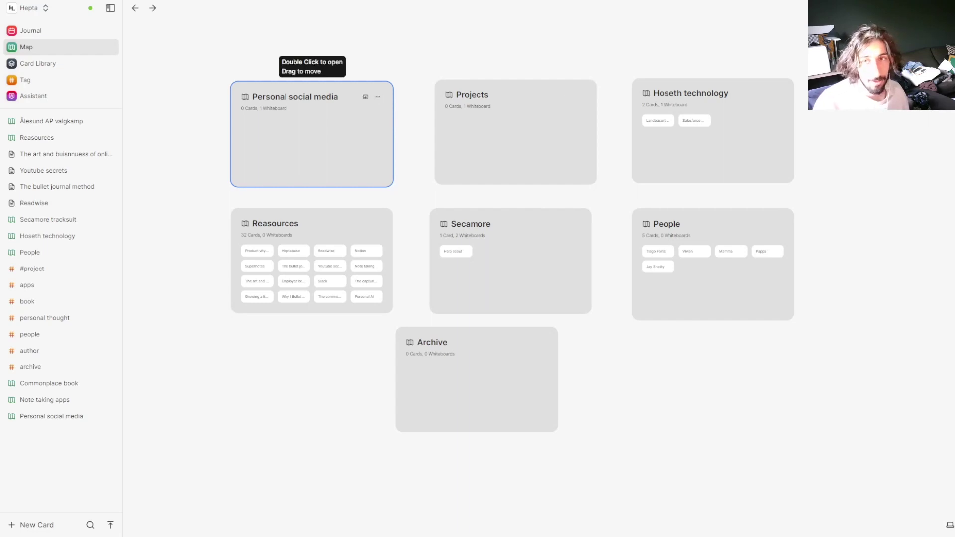
- Inside Personal social media > Youtube videos, add a new whiteboard from the canvas menu
{"action": "double_click", "coordinate": [361, 108]}
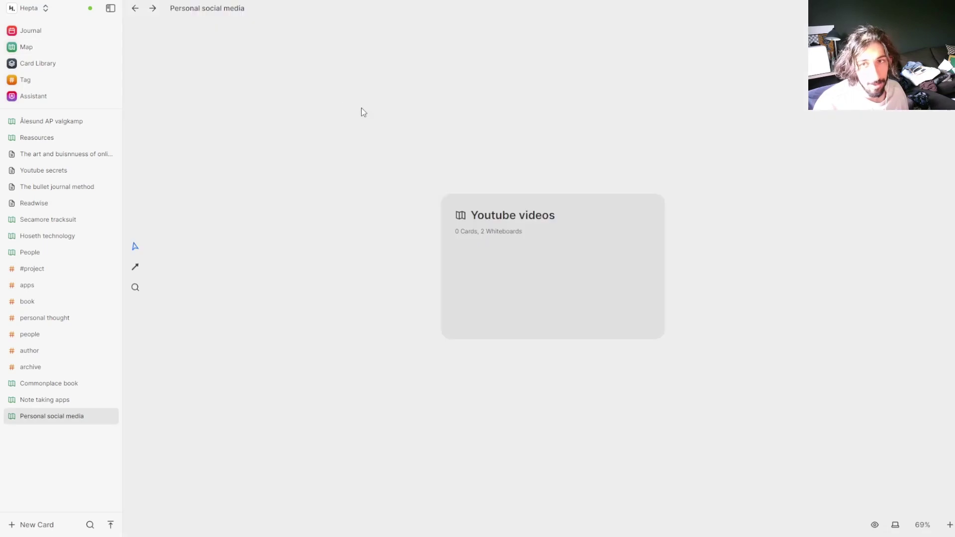
{"action": "double_click", "coordinate": [556, 208]}
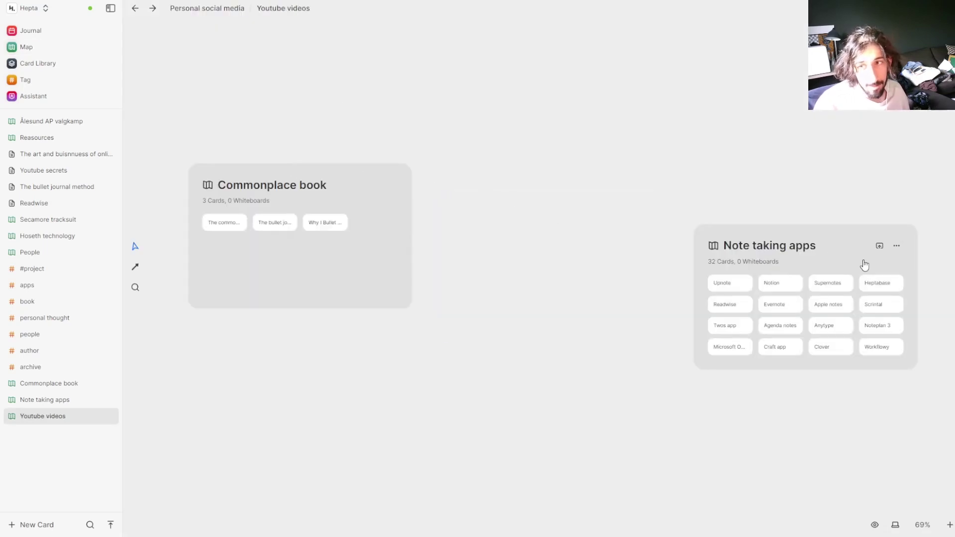
{"action": "right_click", "coordinate": [529, 167]}
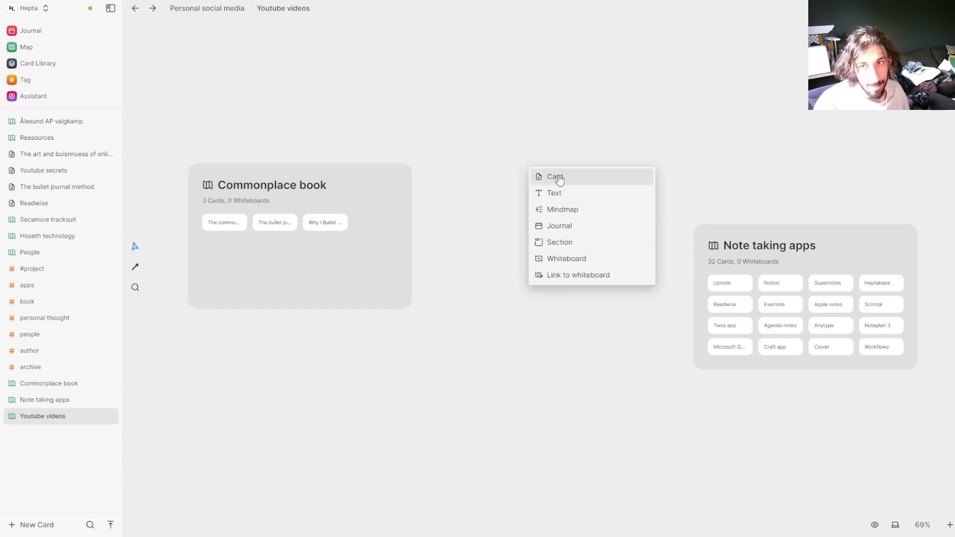
{"action": "left_click", "coordinate": [581, 258]}
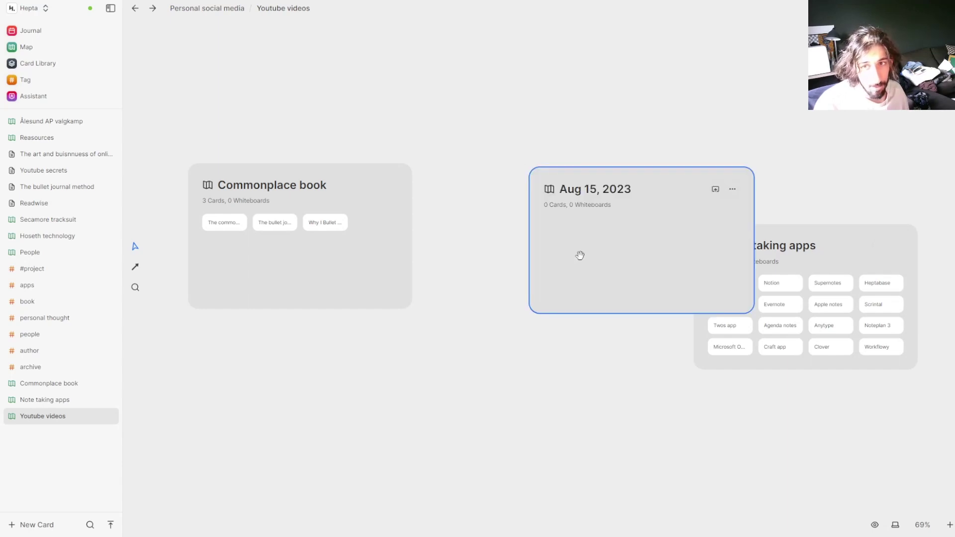
- Rename the new whiteboard 'Twos second brain template' and move it clear of Note taking apps
{"action": "double_click", "coordinate": [597, 180]}
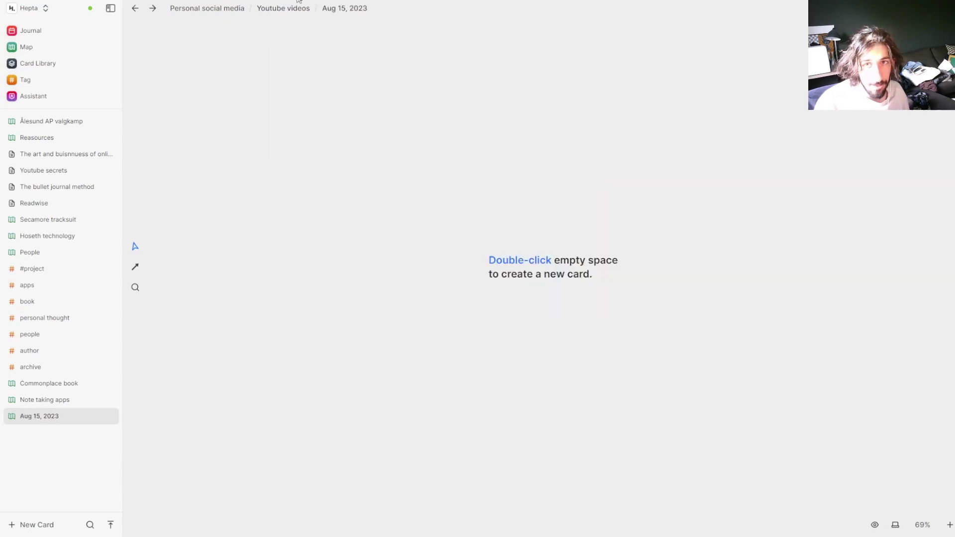
{"action": "left_click", "coordinate": [357, 8]}
{"action": "type", "text": "Twos second brain template"}
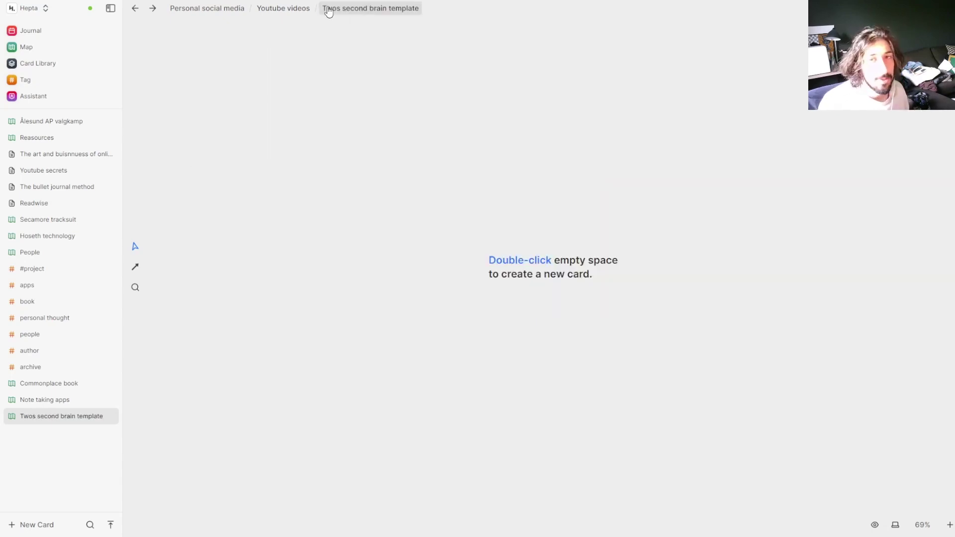
{"action": "left_click", "coordinate": [298, 11]}
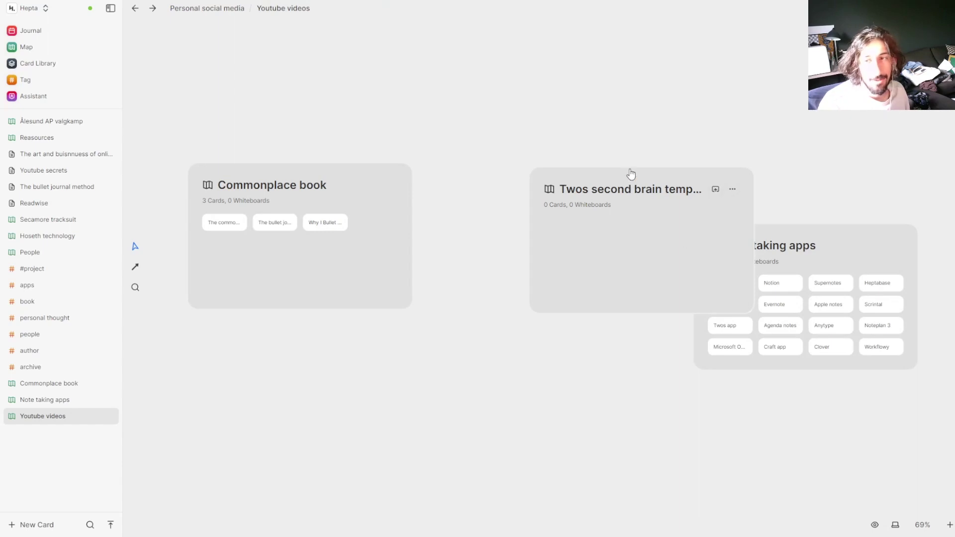
{"action": "left_click_drag", "start_coordinate": [630, 174], "coordinate": [537, 42]}
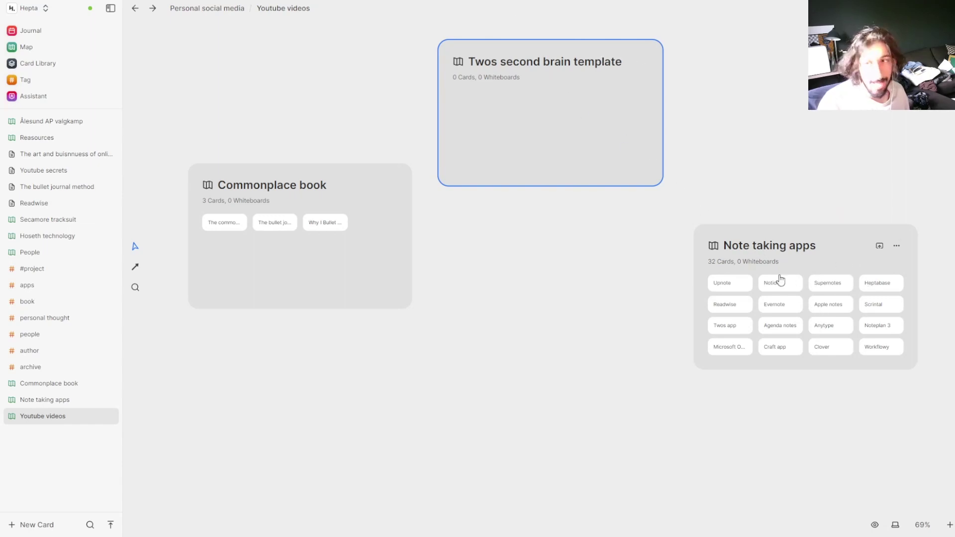
- Open Twos second brain template and drag the Twos app card in from the card library
{"action": "double_click", "coordinate": [512, 58]}
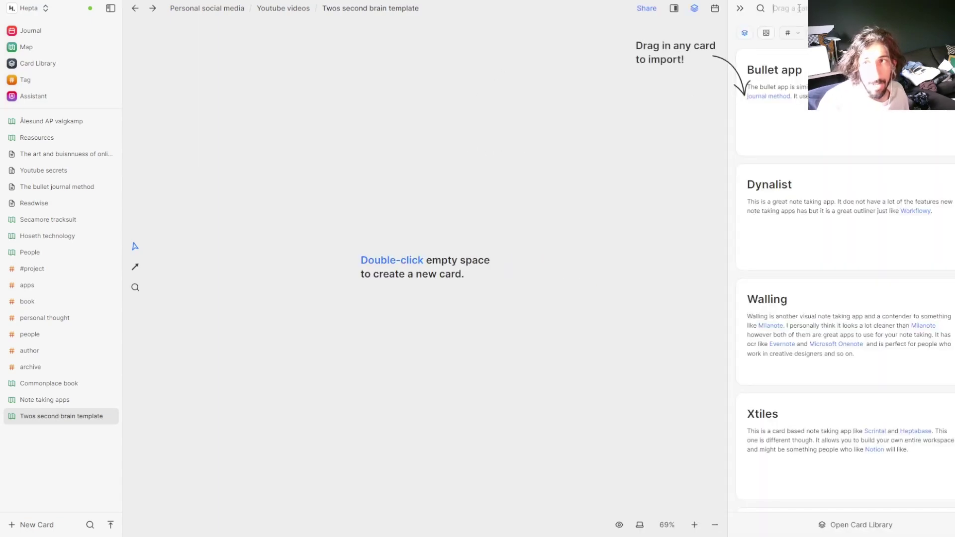
{"action": "left_click", "coordinate": [798, 8]}
{"action": "type", "text": "twos"}
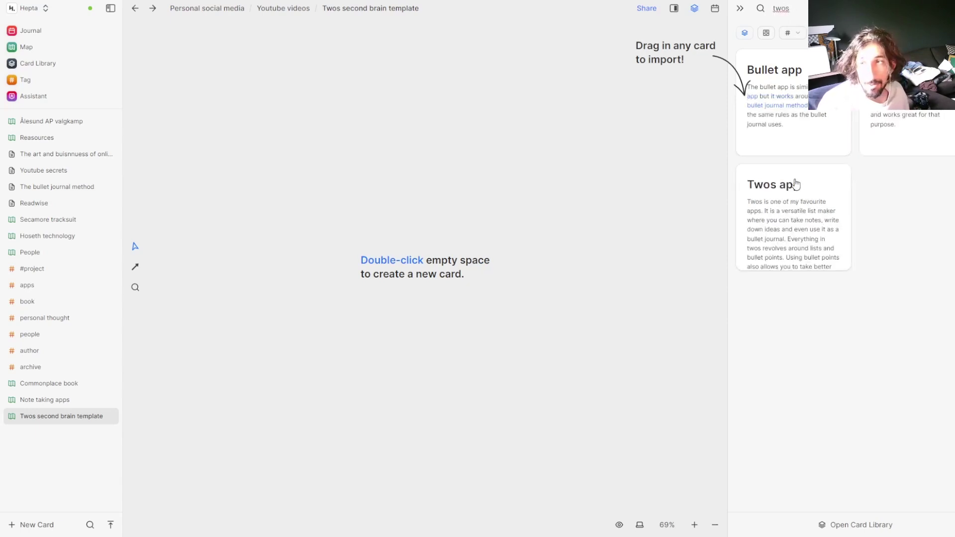
{"action": "left_click_drag", "start_coordinate": [793, 186], "coordinate": [311, 133]}
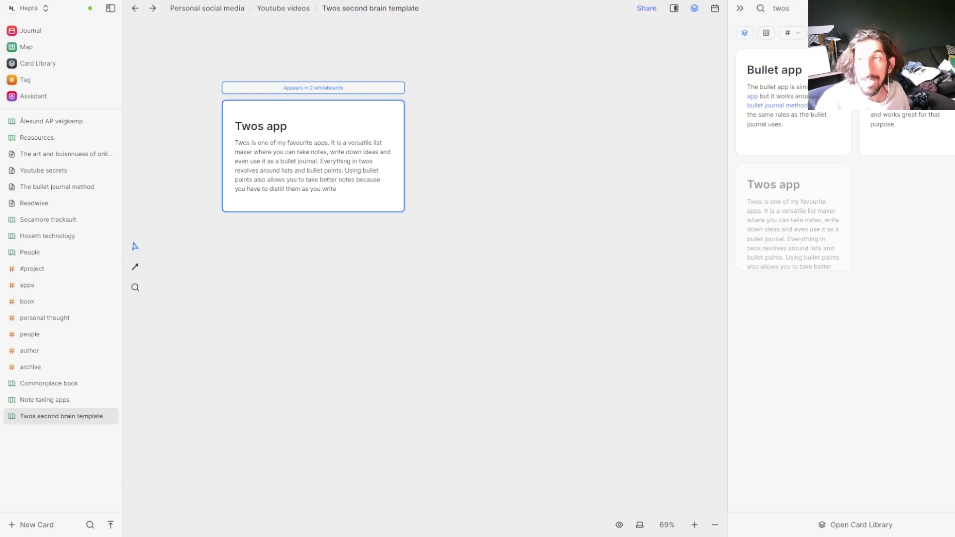
- Search 'second brain' and add The capturing habit and Nota taking organically cards
{"action": "left_click", "coordinate": [780, 8]}
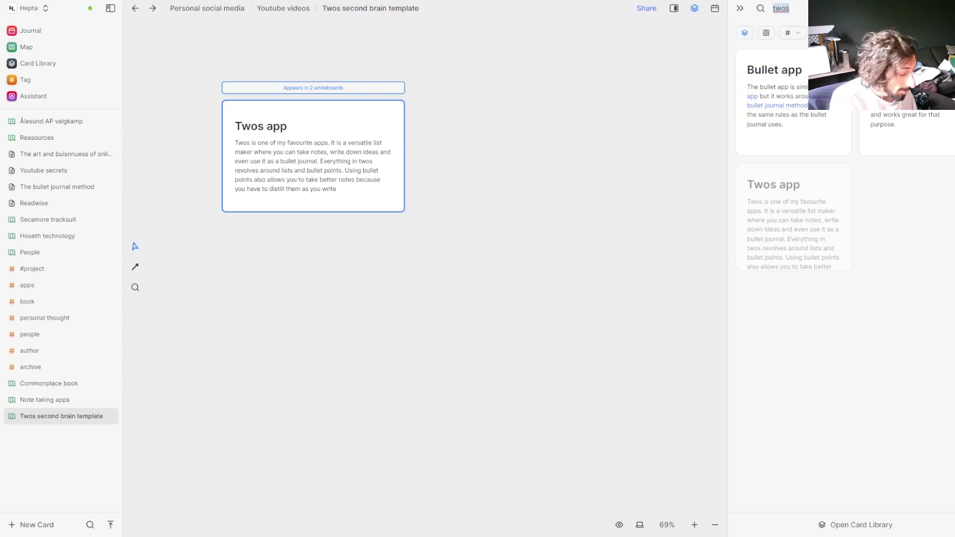
{"action": "type", "text": "note takin"}
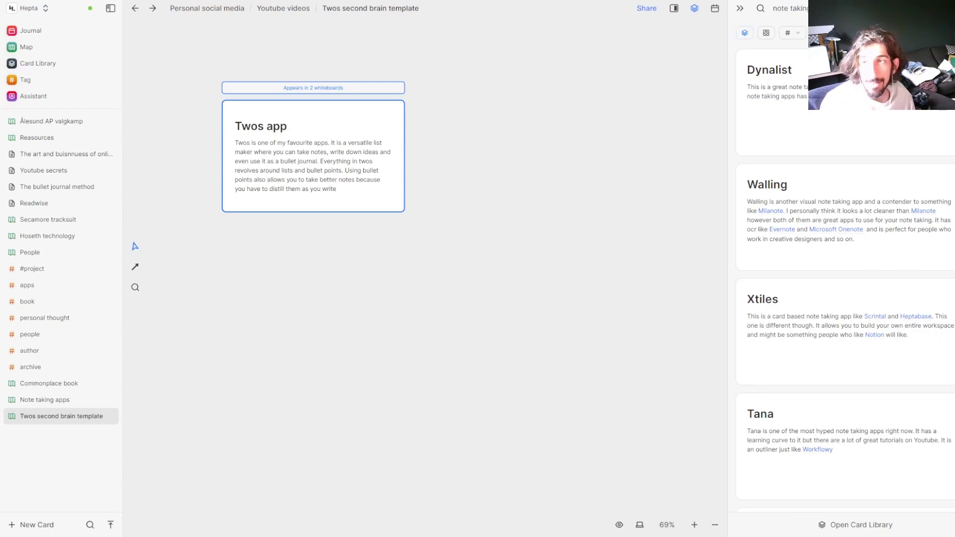
{"action": "scroll", "coordinate": [835, 228], "scroll_direction": "down", "scroll_amount": 8}
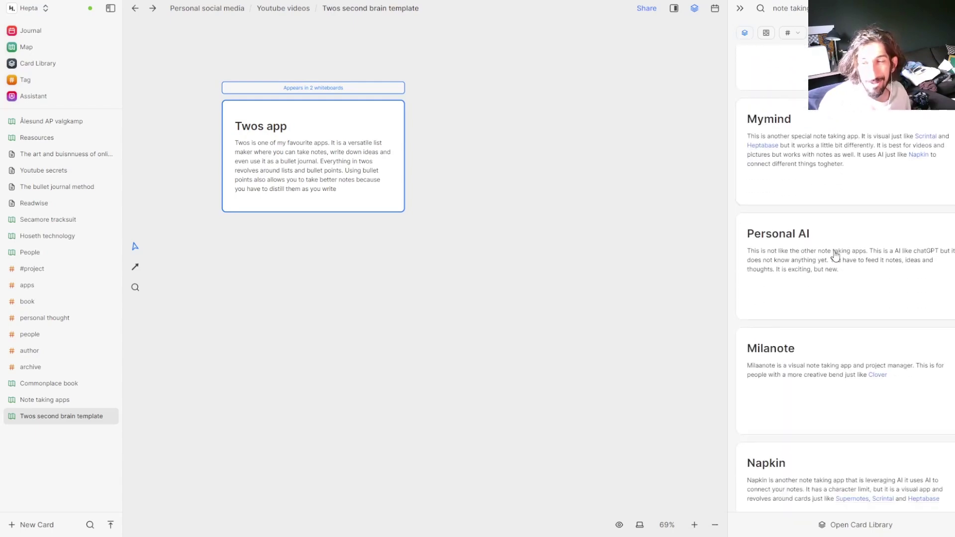
{"action": "scroll", "coordinate": [836, 255], "scroll_direction": "down", "scroll_amount": 10}
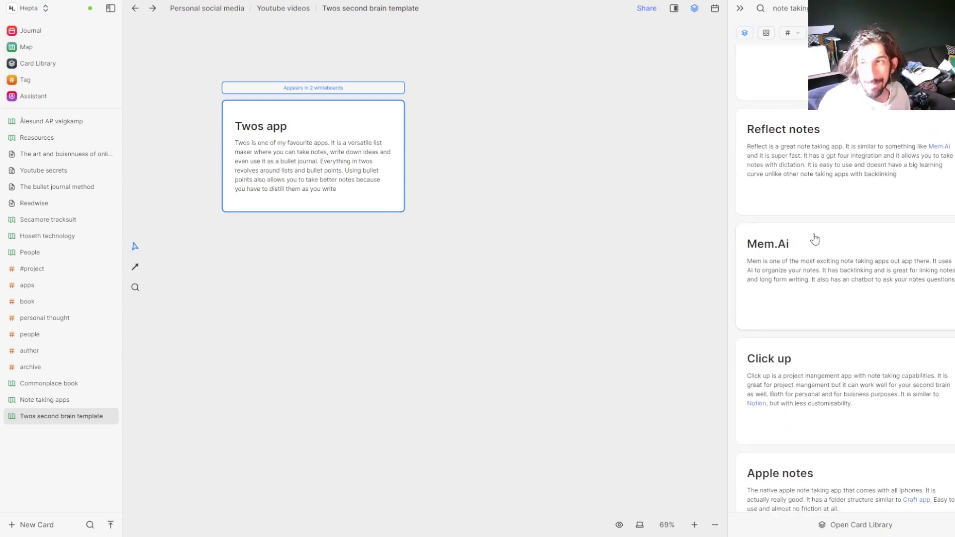
{"action": "scroll", "coordinate": [815, 240], "scroll_direction": "down", "scroll_amount": 10}
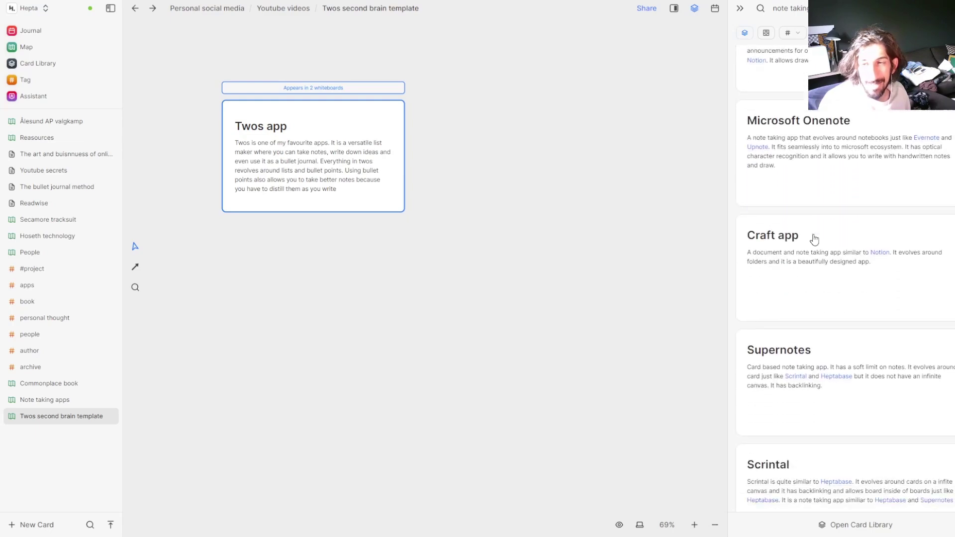
{"action": "scroll", "coordinate": [814, 239], "scroll_direction": "down", "scroll_amount": 10}
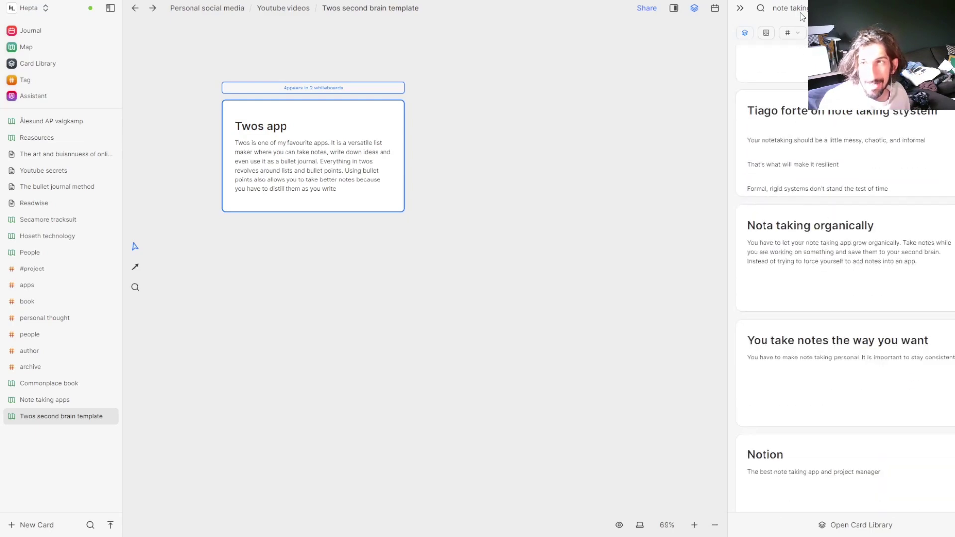
{"action": "left_click_drag", "start_coordinate": [807, 8], "coordinate": [772, 8]}
{"action": "type", "text": "second brain"}
{"action": "left_click_drag", "start_coordinate": [765, 199], "coordinate": [493, 87]}
{"action": "left_click_drag", "start_coordinate": [578, 222], "coordinate": [778, 74]}
- Hide the card library and line the three cards up in a row
{"action": "left_click", "coordinate": [740, 11]}
{"action": "left_click", "coordinate": [334, 102]}
{"action": "left_click_drag", "start_coordinate": [333, 102], "coordinate": [333, 66]}
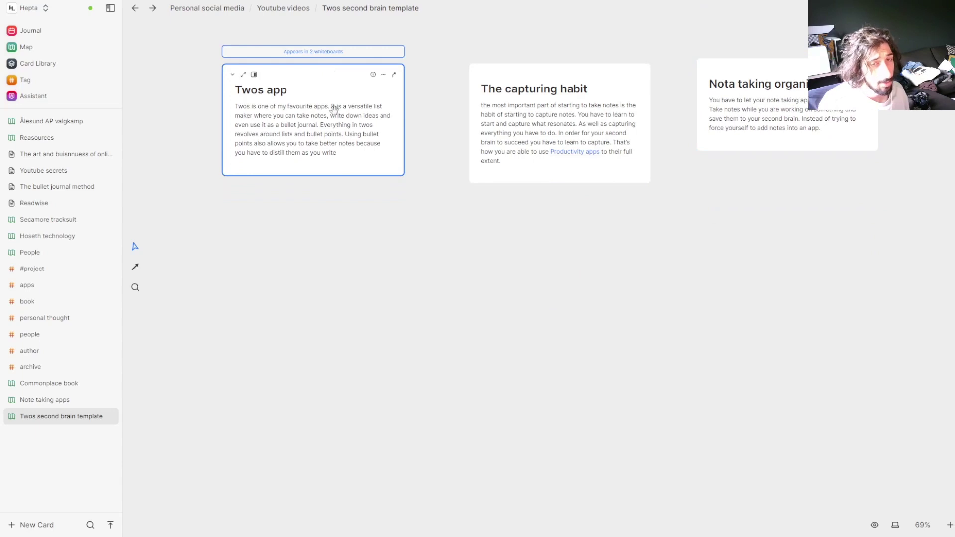
{"action": "left_click", "coordinate": [277, 8]}
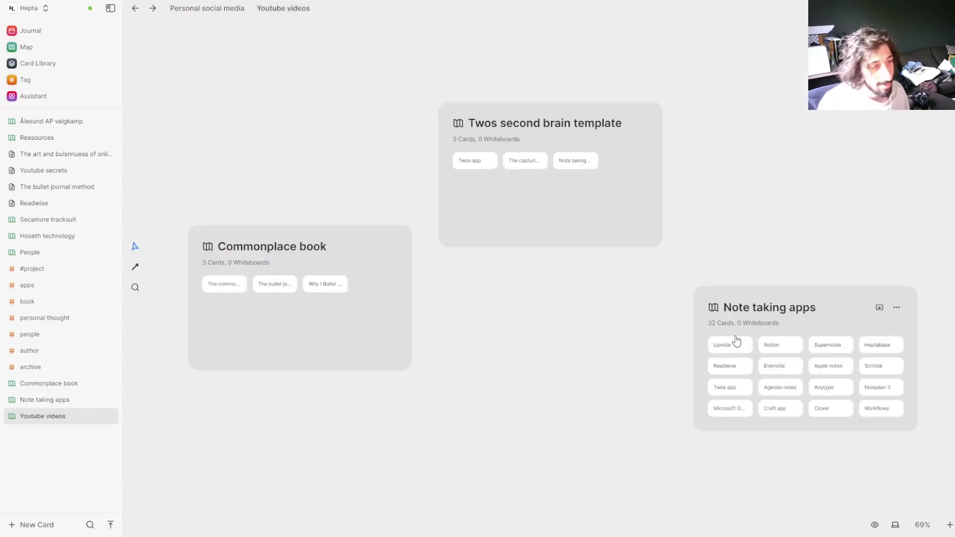
{"action": "left_click", "coordinate": [760, 308]}
{"action": "double_click", "coordinate": [760, 307]}
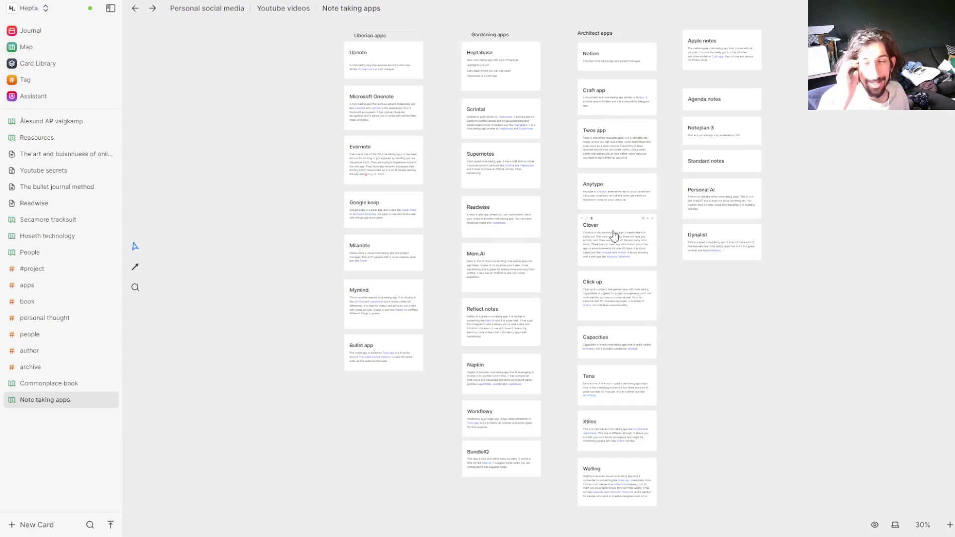
{"action": "left_click", "coordinate": [950, 524]}
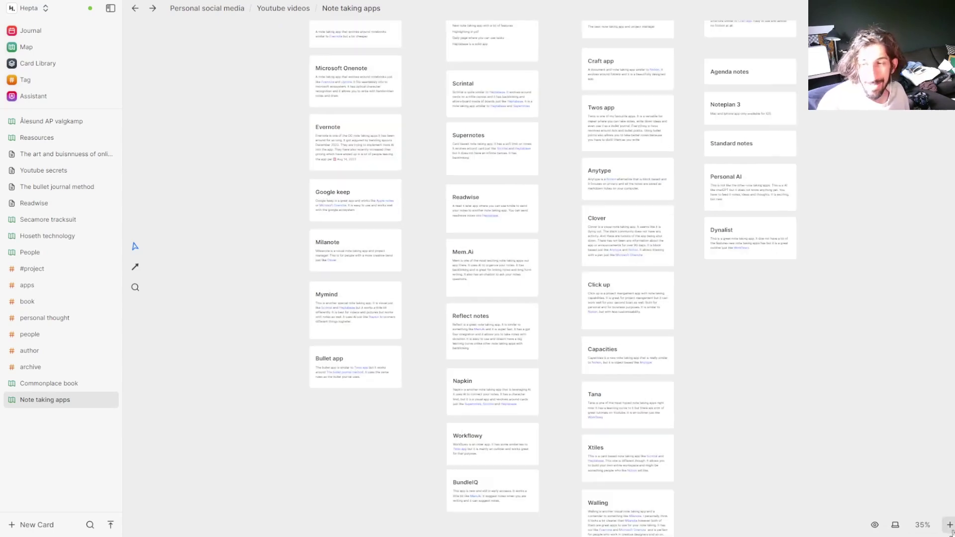
{"action": "left_click", "coordinate": [949, 524]}
{"action": "left_click", "coordinate": [950, 525]}
{"action": "scroll", "coordinate": [894, 325], "scroll_direction": "up", "scroll_amount": 8}
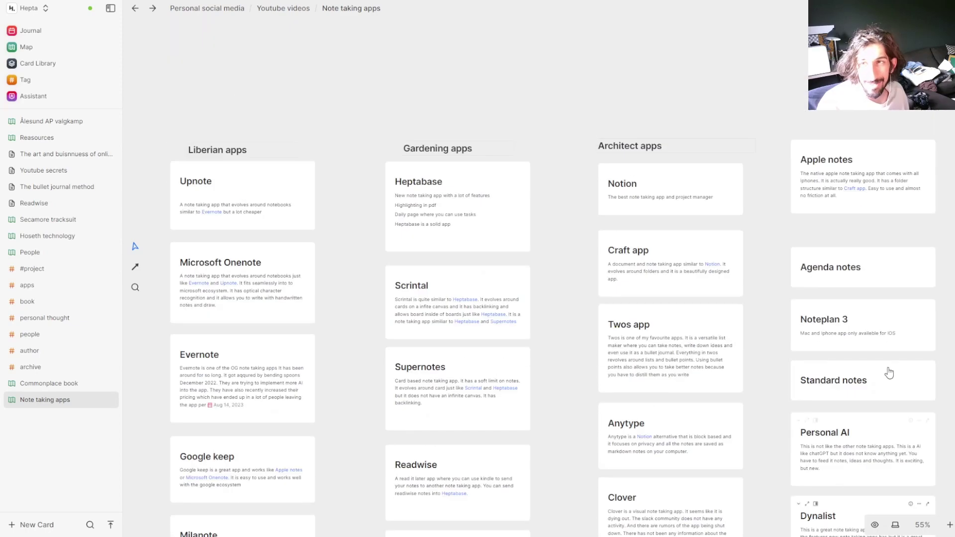
{"action": "scroll", "coordinate": [894, 457], "scroll_direction": "down", "scroll_amount": 3}
{"action": "left_click", "coordinate": [950, 525]}
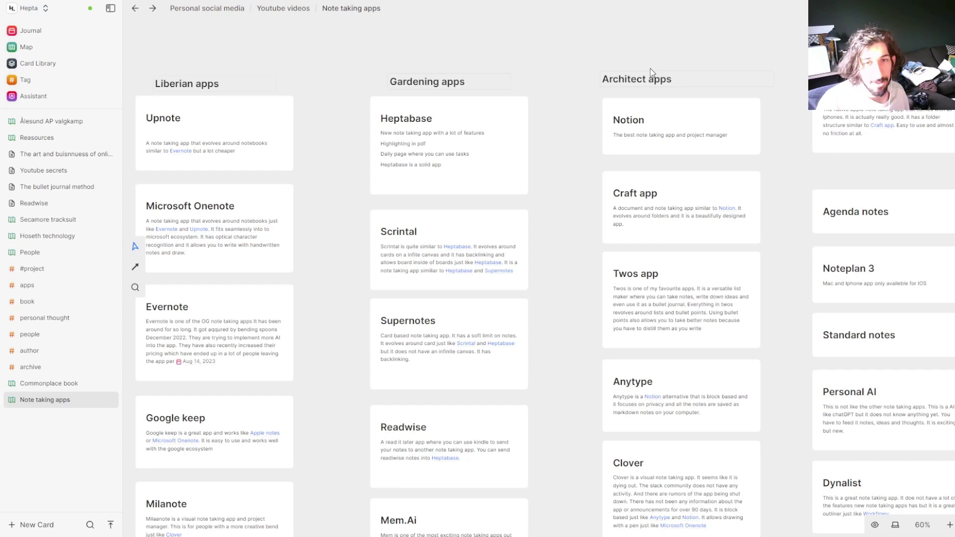
{"action": "right_click", "coordinate": [567, 28]}
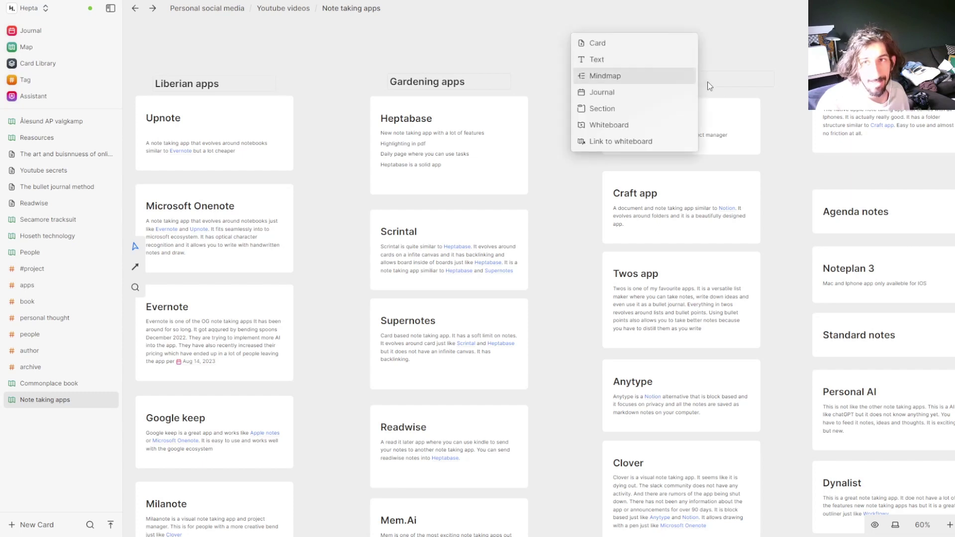
{"action": "left_click", "coordinate": [735, 48]}
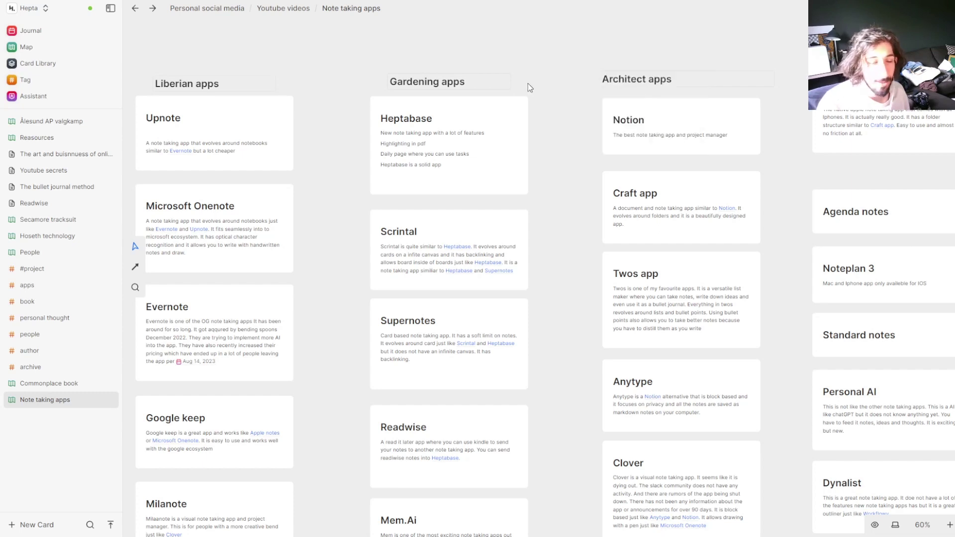
{"action": "mouse_move", "coordinate": [512, 101]}
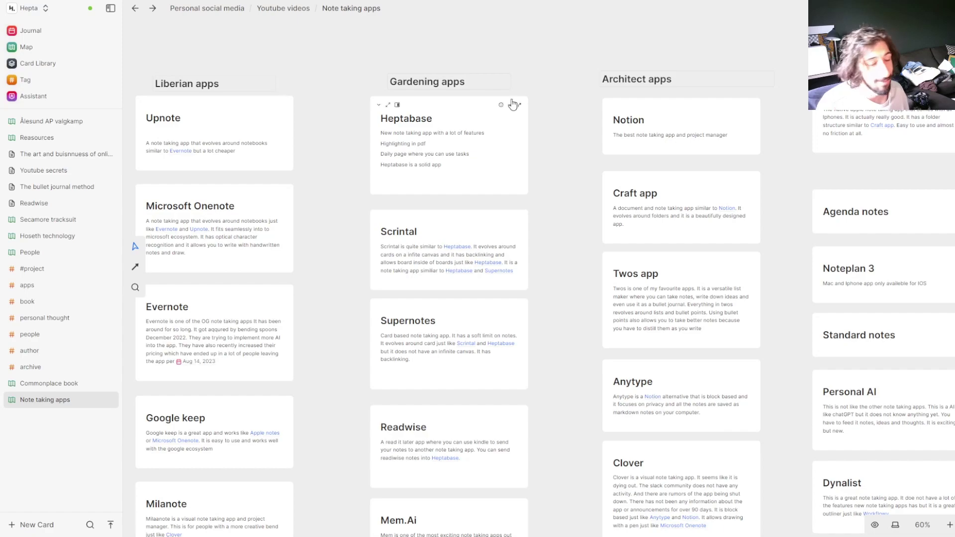
{"action": "scroll", "coordinate": [495, 120], "scroll_direction": "down", "scroll_amount": 5}
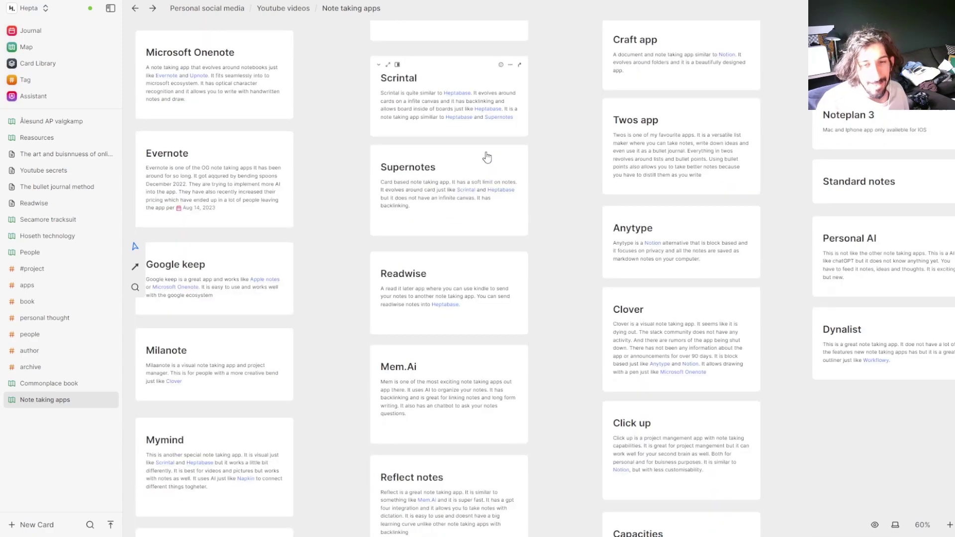
{"action": "scroll", "coordinate": [481, 166], "scroll_direction": "down", "scroll_amount": 3}
{"action": "scroll", "coordinate": [448, 169], "scroll_direction": "up", "scroll_amount": 6}
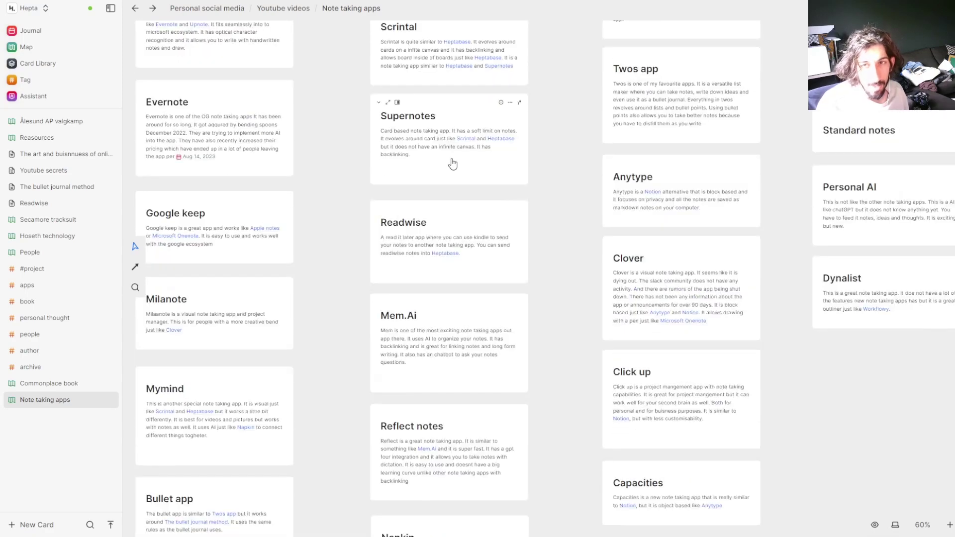
{"action": "scroll", "coordinate": [260, 206], "scroll_direction": "down", "scroll_amount": 6}
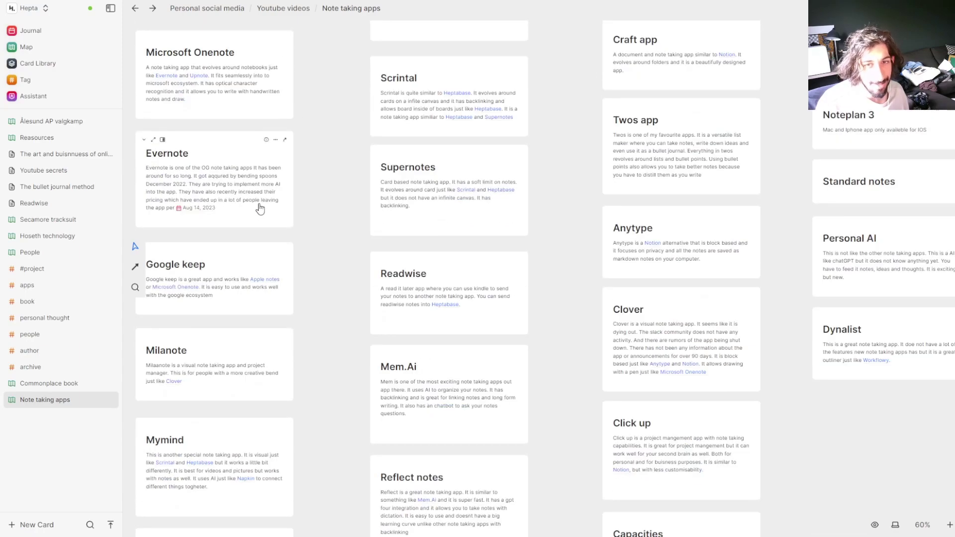
{"action": "scroll", "coordinate": [620, 386], "scroll_direction": "down", "scroll_amount": 6}
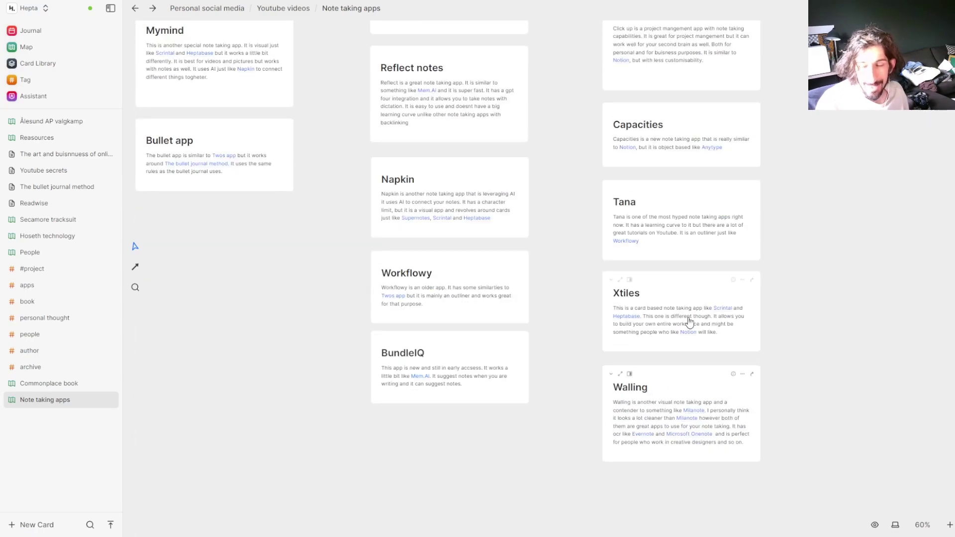
{"action": "scroll", "coordinate": [697, 279], "scroll_direction": "up", "scroll_amount": 2}
{"action": "scroll", "coordinate": [700, 264], "scroll_direction": "up", "scroll_amount": 12}
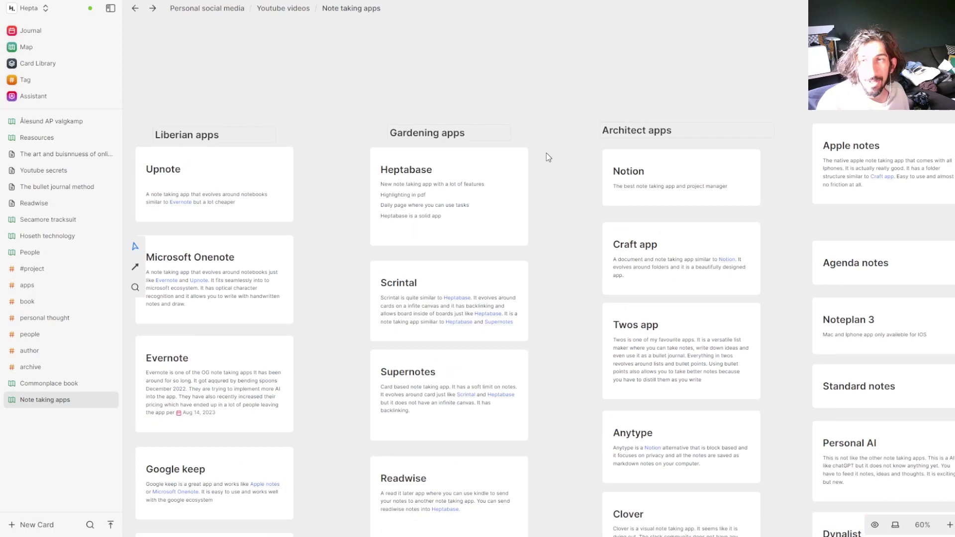
{"action": "scroll", "coordinate": [711, 164], "scroll_direction": "down", "scroll_amount": 2}
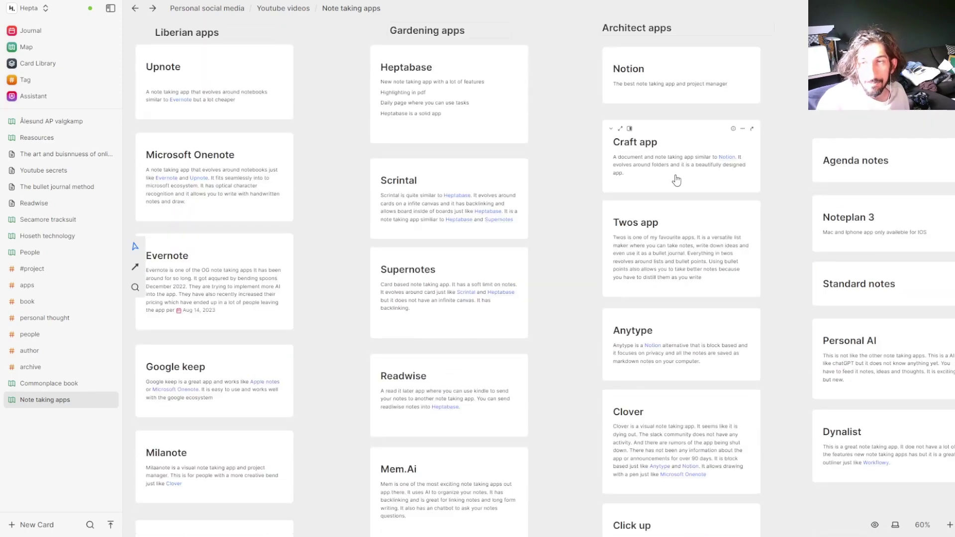
{"action": "scroll", "coordinate": [286, 149], "scroll_direction": "down", "scroll_amount": 4}
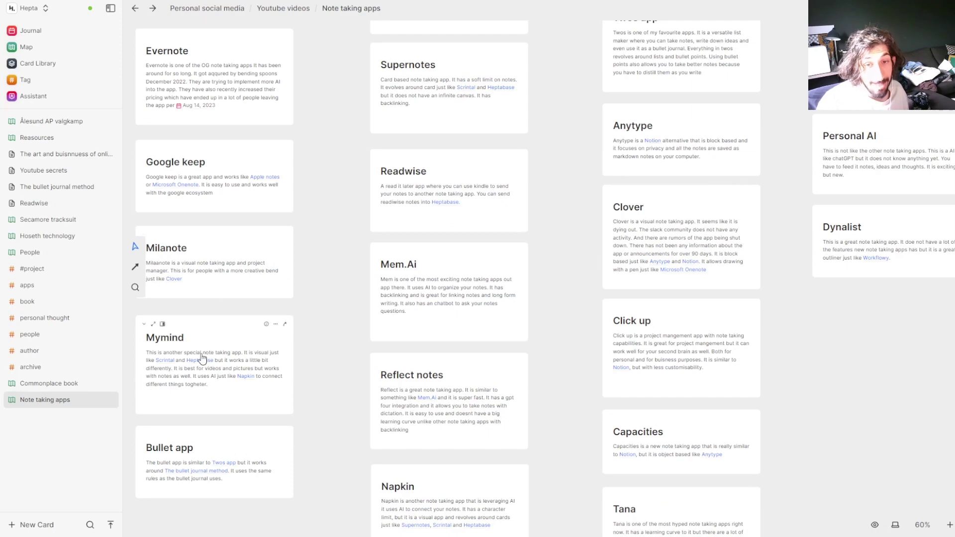
{"action": "scroll", "coordinate": [209, 361], "scroll_direction": "up", "scroll_amount": 3}
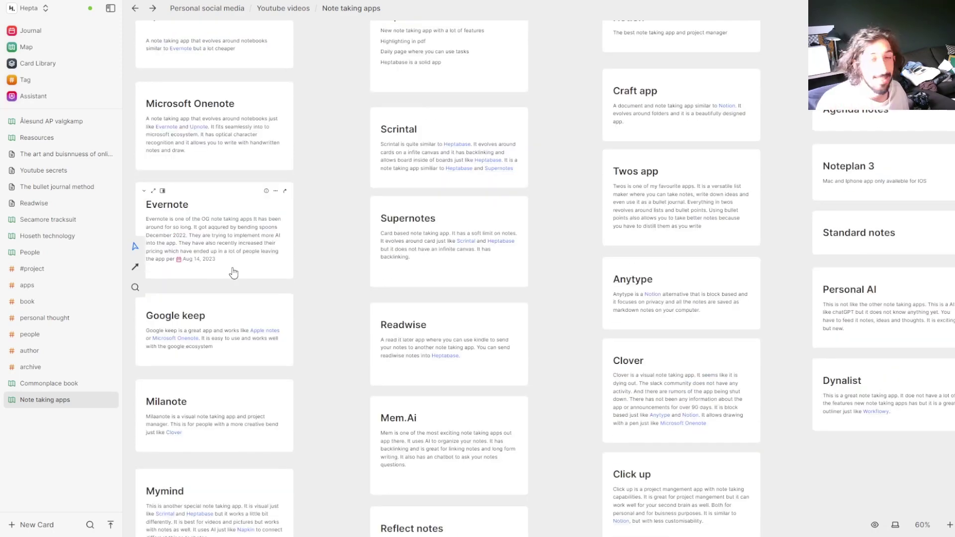
{"action": "scroll", "coordinate": [536, 266], "scroll_direction": "up", "scroll_amount": 2}
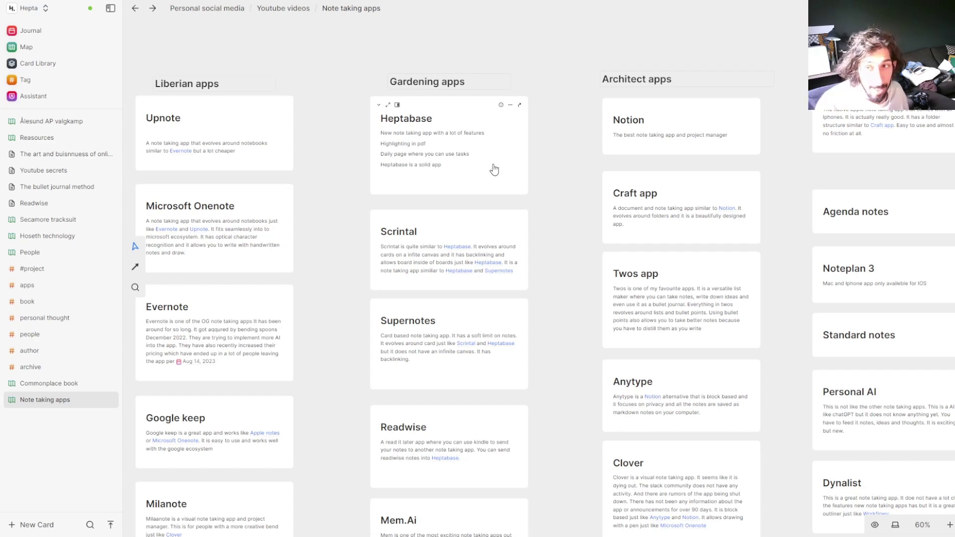
{"action": "scroll", "coordinate": [636, 214], "scroll_direction": "down", "scroll_amount": 3}
{"action": "scroll", "coordinate": [634, 217], "scroll_direction": "down", "scroll_amount": 3}
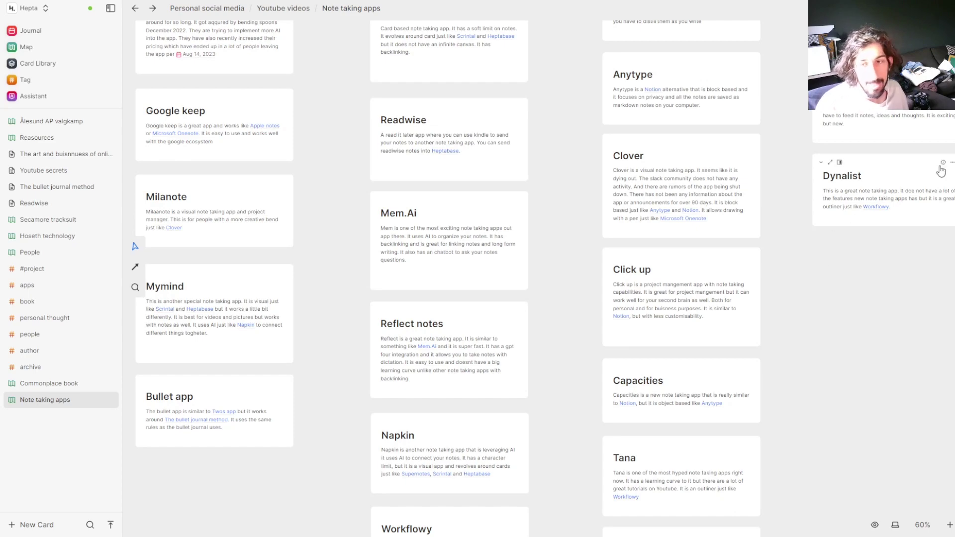
{"action": "scroll", "coordinate": [810, 256], "scroll_direction": "up", "scroll_amount": 4}
{"action": "scroll", "coordinate": [811, 260], "scroll_direction": "up", "scroll_amount": 2}
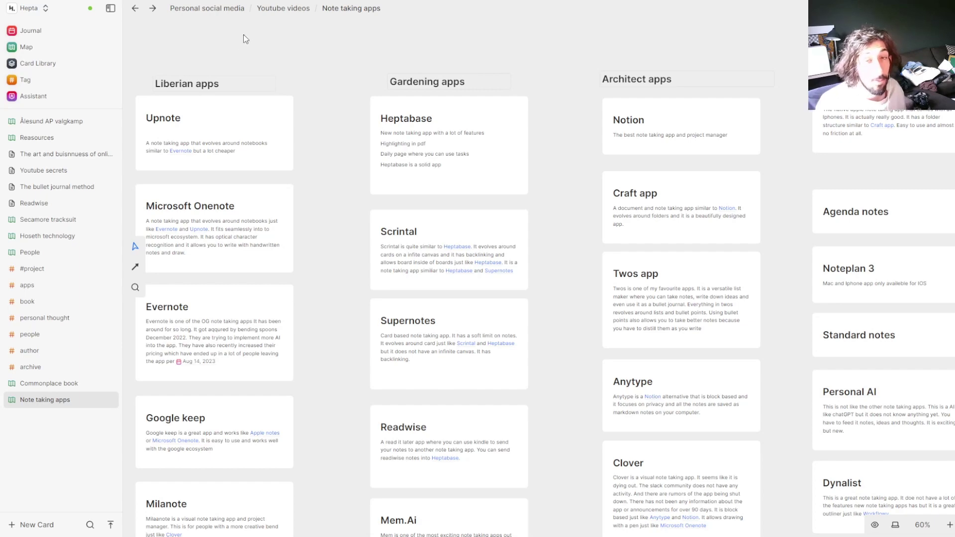
{"action": "scroll", "coordinate": [391, 174], "scroll_direction": "down", "scroll_amount": 4}
{"action": "scroll", "coordinate": [387, 199], "scroll_direction": "down", "scroll_amount": 4}
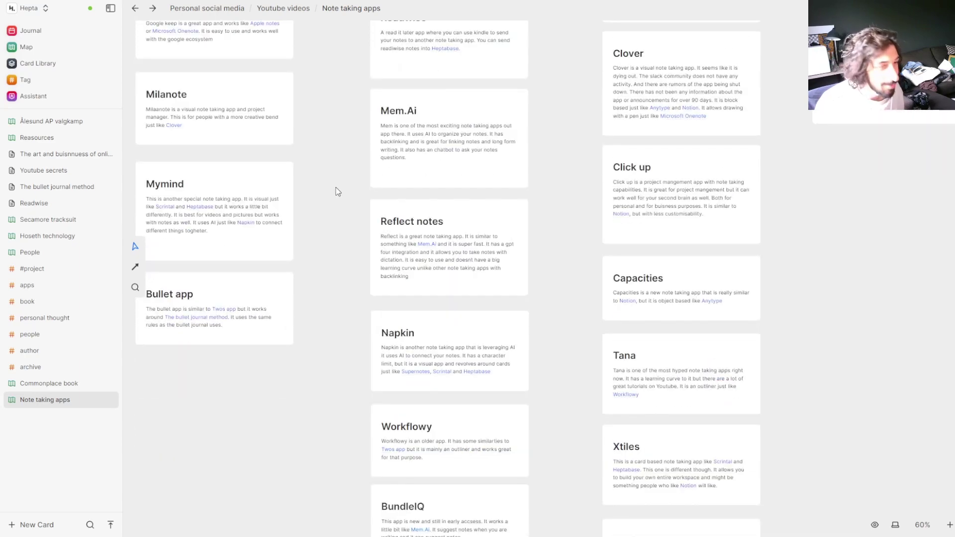
{"action": "scroll", "coordinate": [339, 199], "scroll_direction": "down", "scroll_amount": 1}
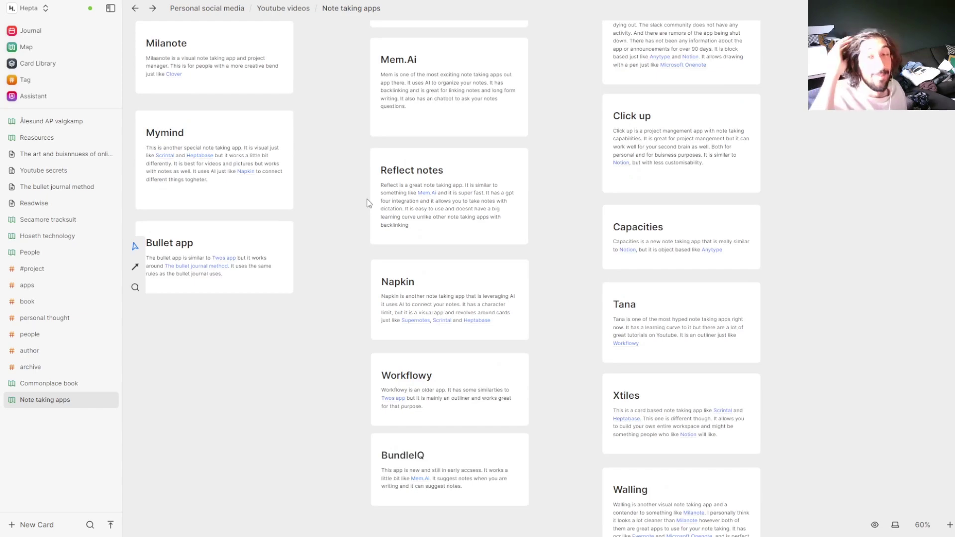
{"action": "scroll", "coordinate": [815, 203], "scroll_direction": "up", "scroll_amount": 3}
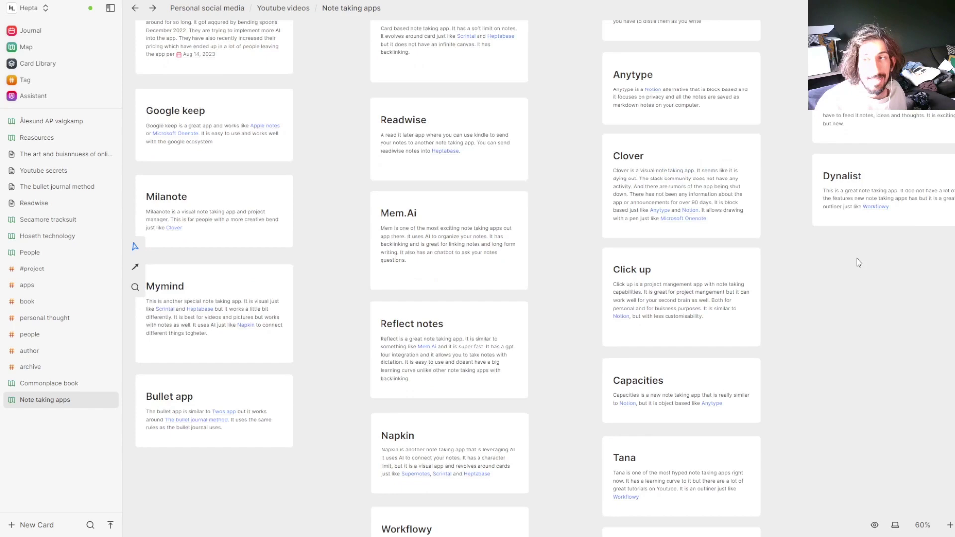
{"action": "scroll", "coordinate": [857, 259], "scroll_direction": "up", "scroll_amount": 7}
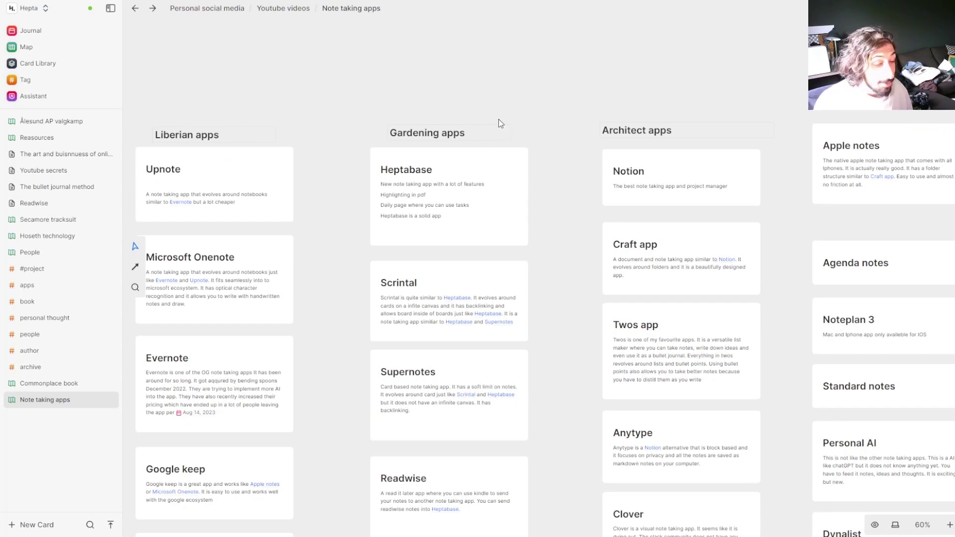
- Back on Youtube videos, place Twos second brain template and Note taking apps side by side at the top
{"action": "left_click", "coordinate": [290, 14]}
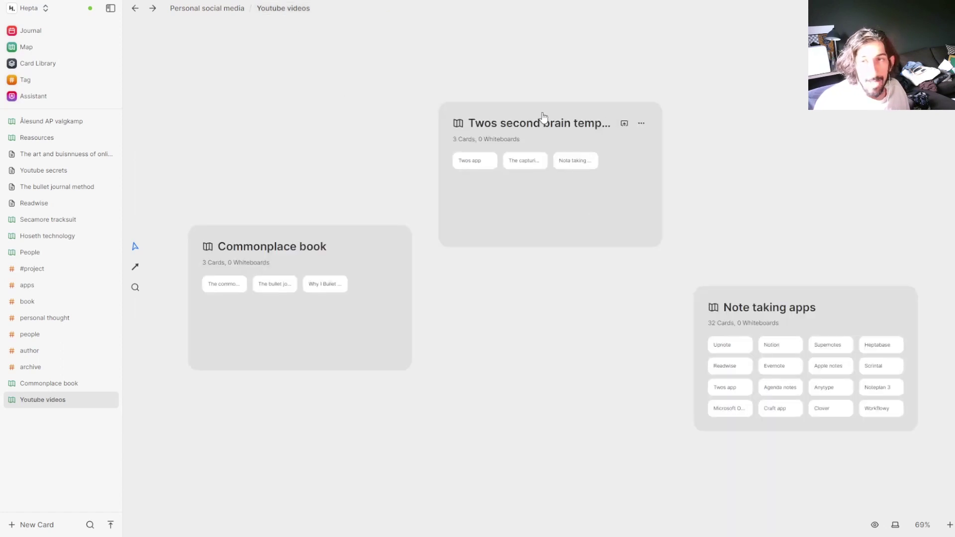
{"action": "left_click_drag", "start_coordinate": [533, 112], "coordinate": [278, 57]}
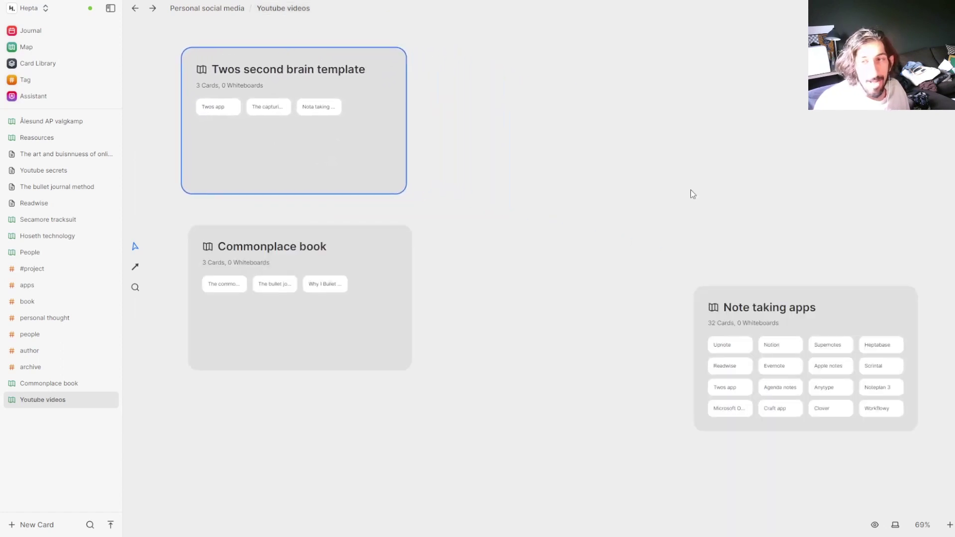
{"action": "left_click_drag", "start_coordinate": [786, 299], "coordinate": [552, 63]}
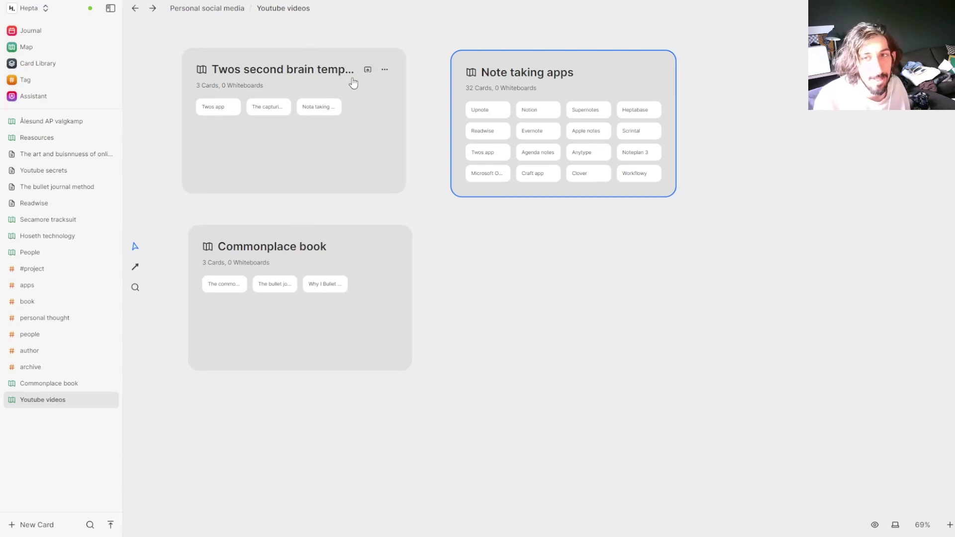
{"action": "left_click_drag", "start_coordinate": [521, 64], "coordinate": [513, 58]}
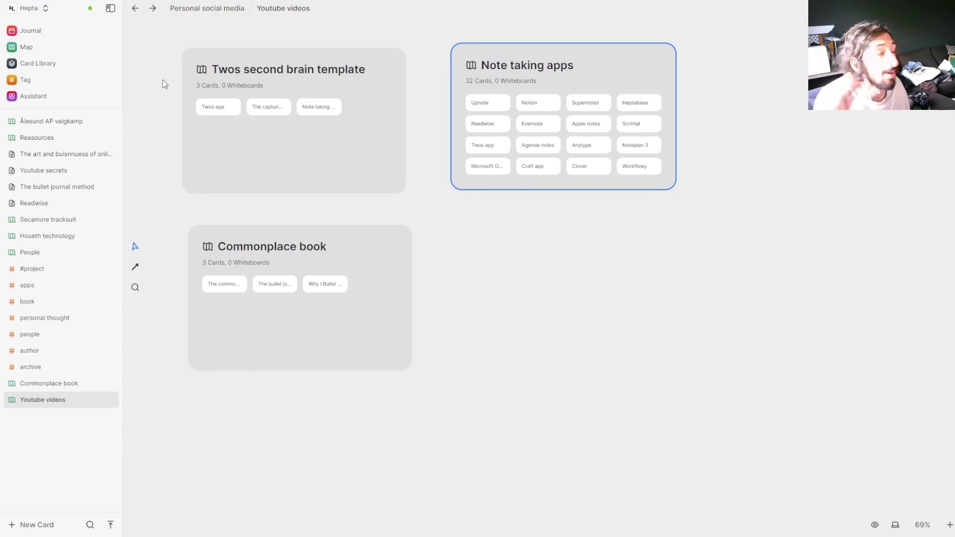
{"action": "scroll", "coordinate": [414, 177], "scroll_direction": "left", "scroll_amount": 3}
{"action": "scroll", "coordinate": [415, 177], "scroll_direction": "up", "scroll_amount": 2}
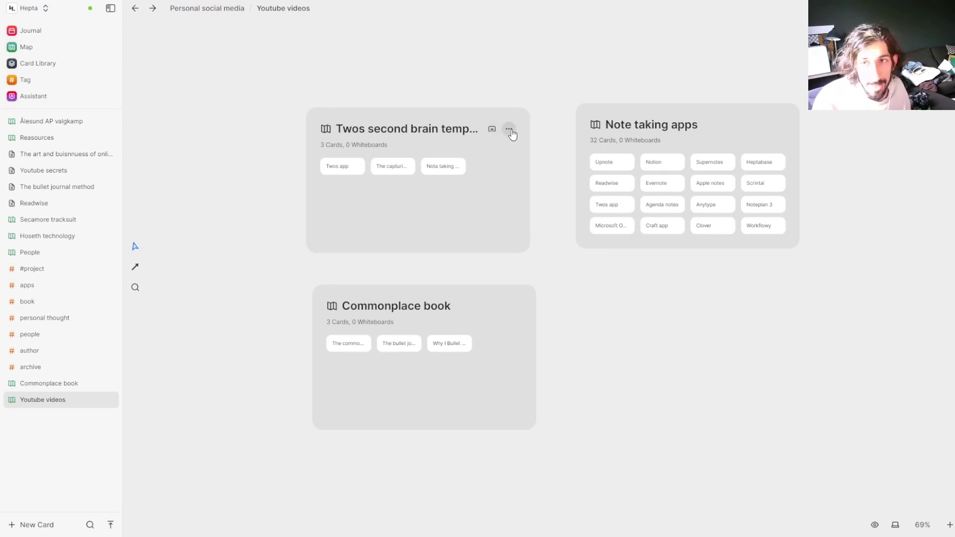
- Search 'archive' in the Twos board's Move to picker, then cancel without moving
{"action": "left_click", "coordinate": [509, 129]}
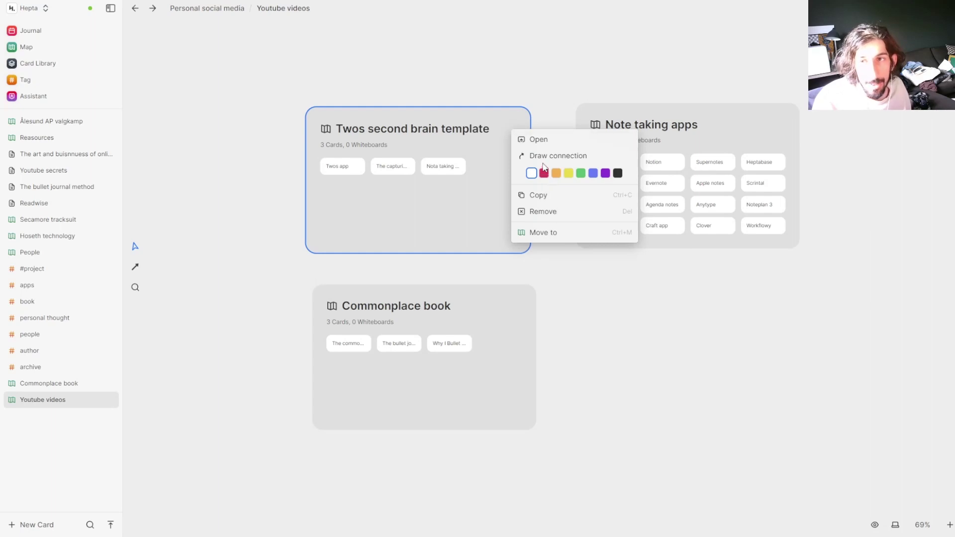
{"action": "left_click", "coordinate": [543, 233]}
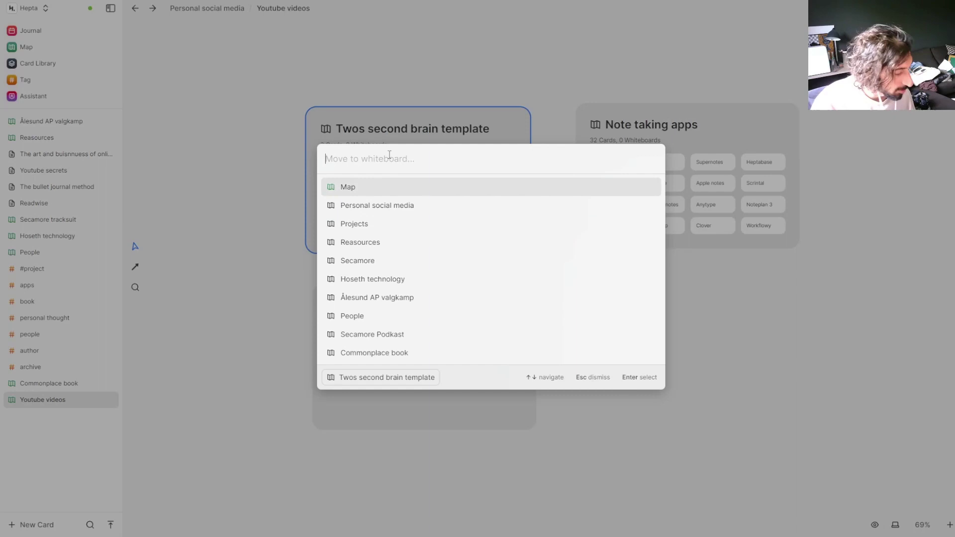
{"action": "type", "text": "archive"}
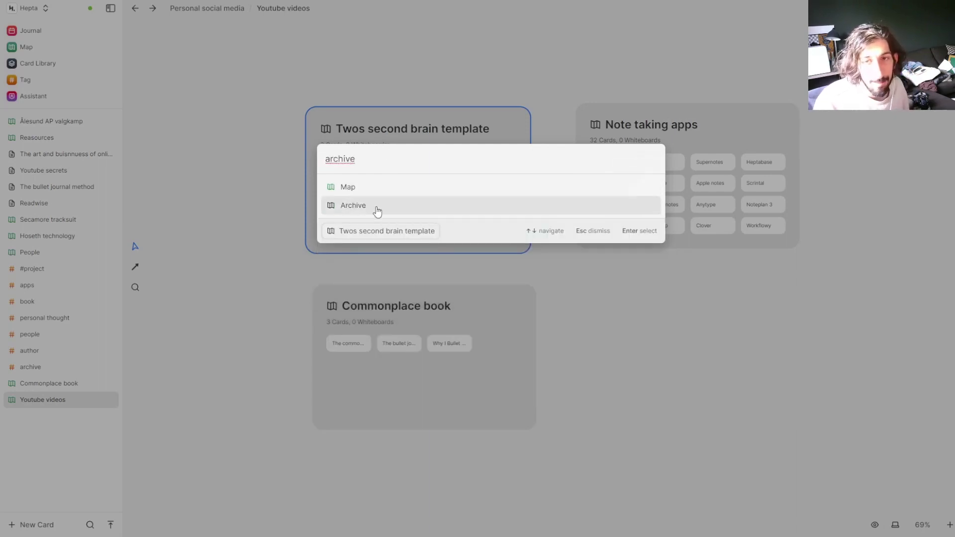
{"action": "left_click", "coordinate": [325, 98]}
- Open the empty Archive whiteboard from the Map, then return to the Map
{"action": "left_click", "coordinate": [53, 46]}
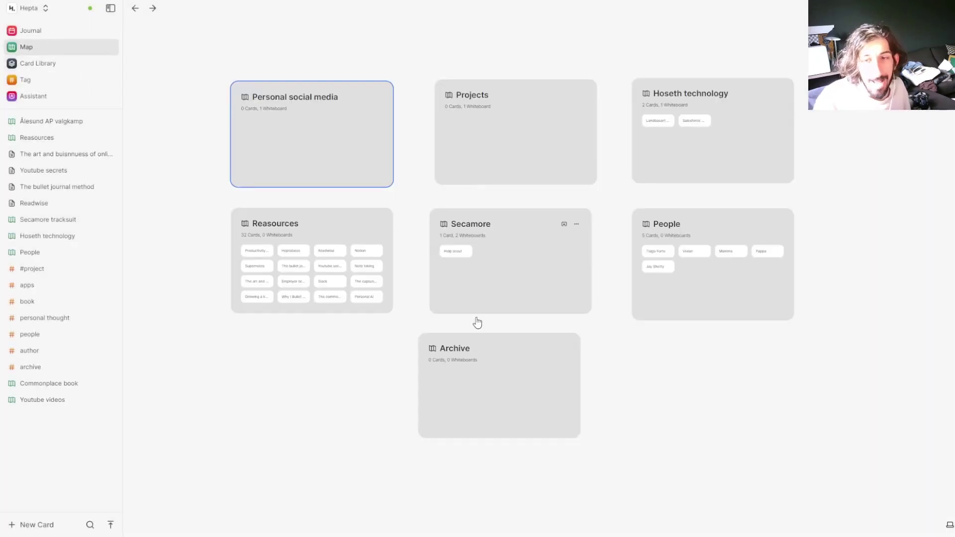
{"action": "double_click", "coordinate": [479, 370]}
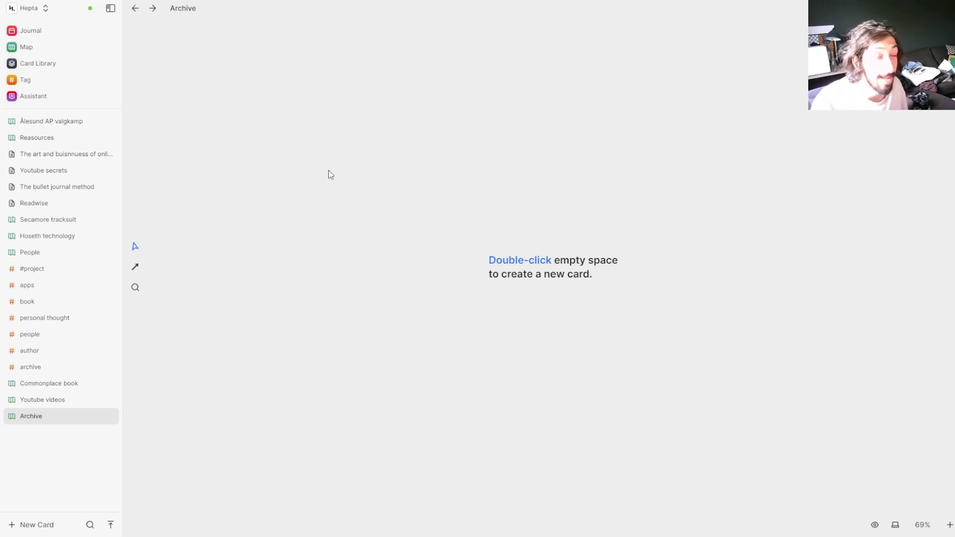
{"action": "left_click", "coordinate": [79, 50]}
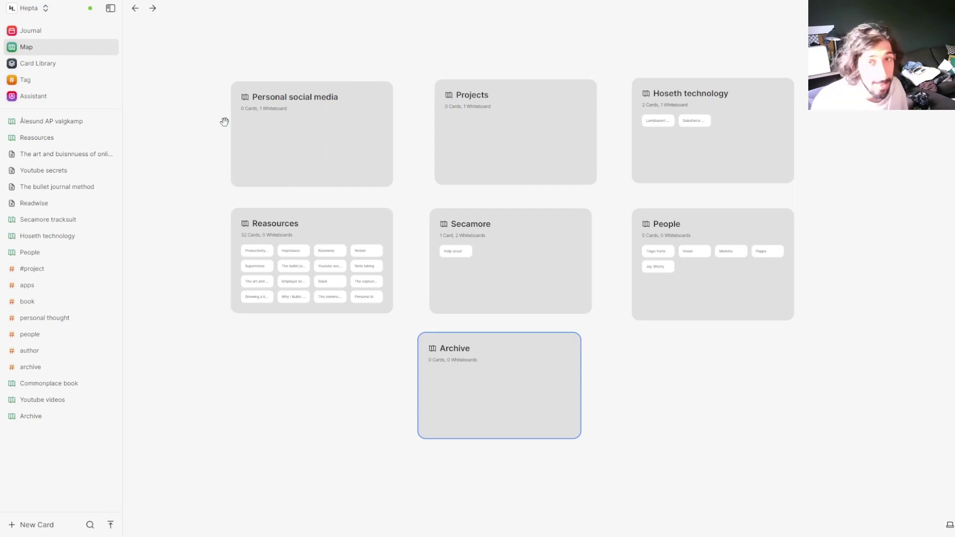
- Go through Personal social media and Youtube videos into the Note taking apps whiteboard
{"action": "double_click", "coordinate": [278, 101]}
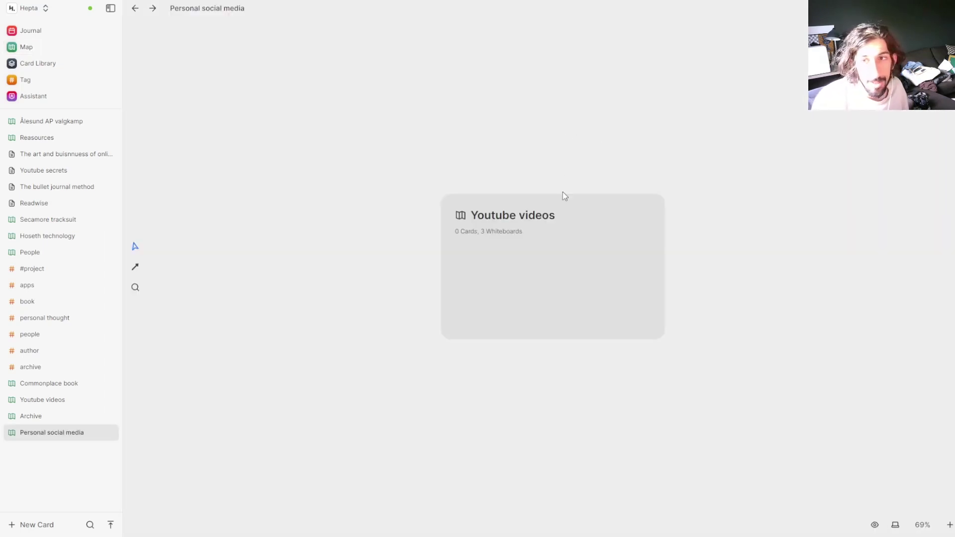
{"action": "double_click", "coordinate": [551, 202]}
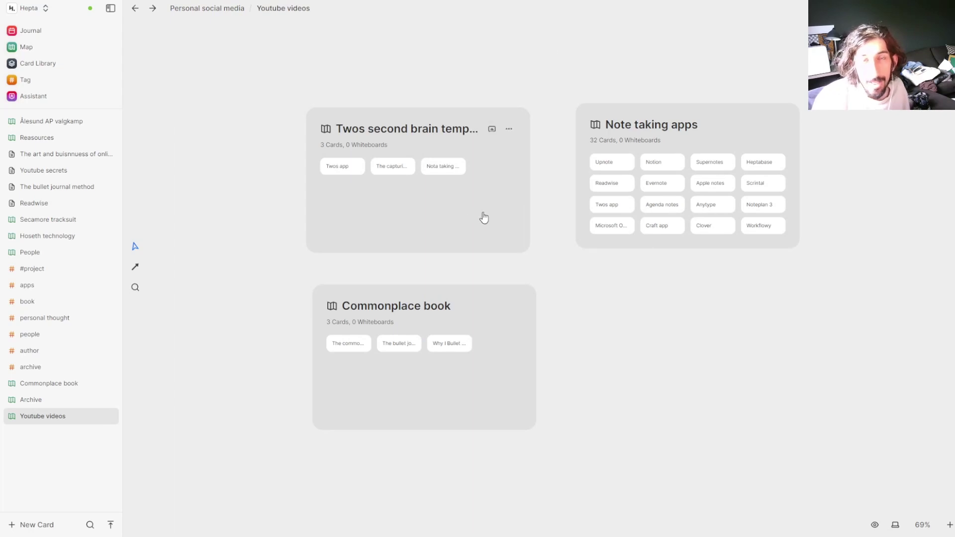
{"action": "double_click", "coordinate": [625, 298]}
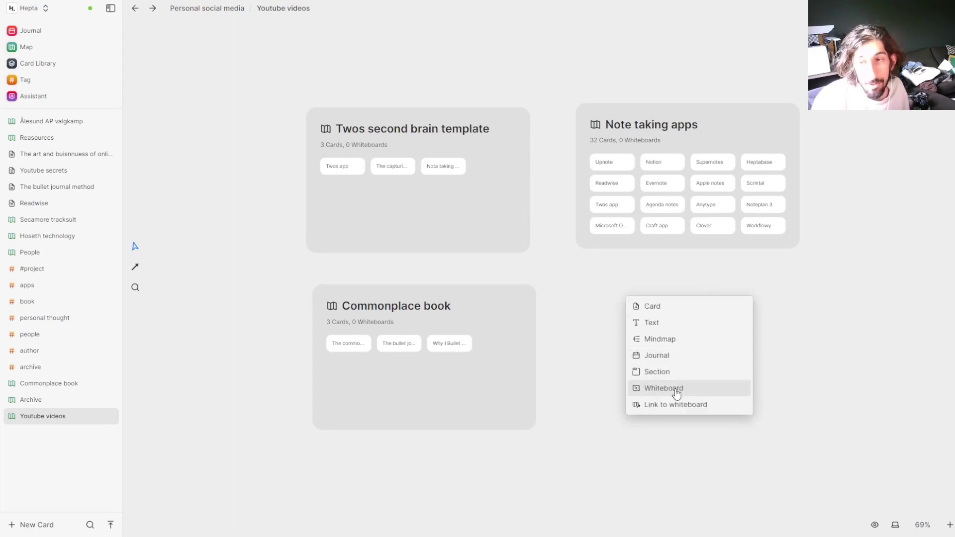
{"action": "key", "text": "Escape"}
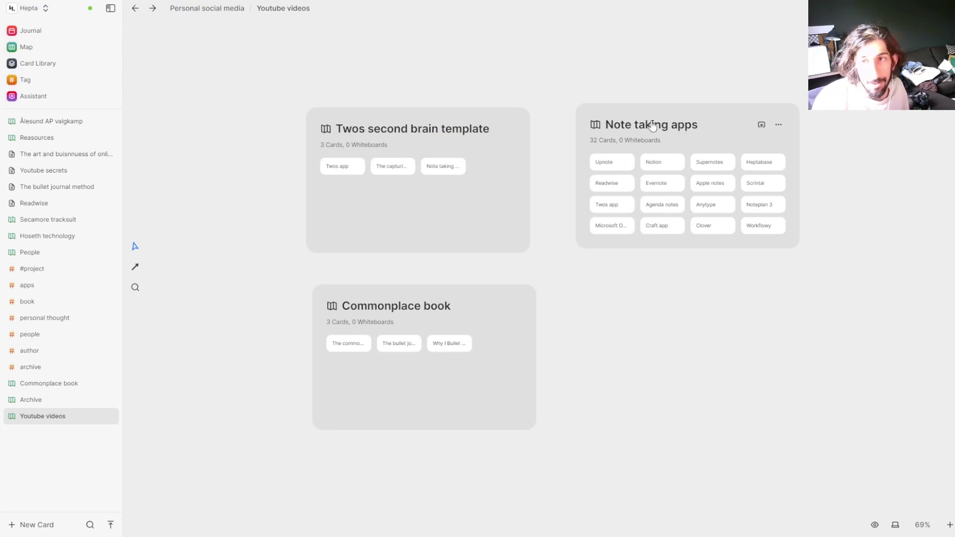
{"action": "left_click", "coordinate": [652, 126]}
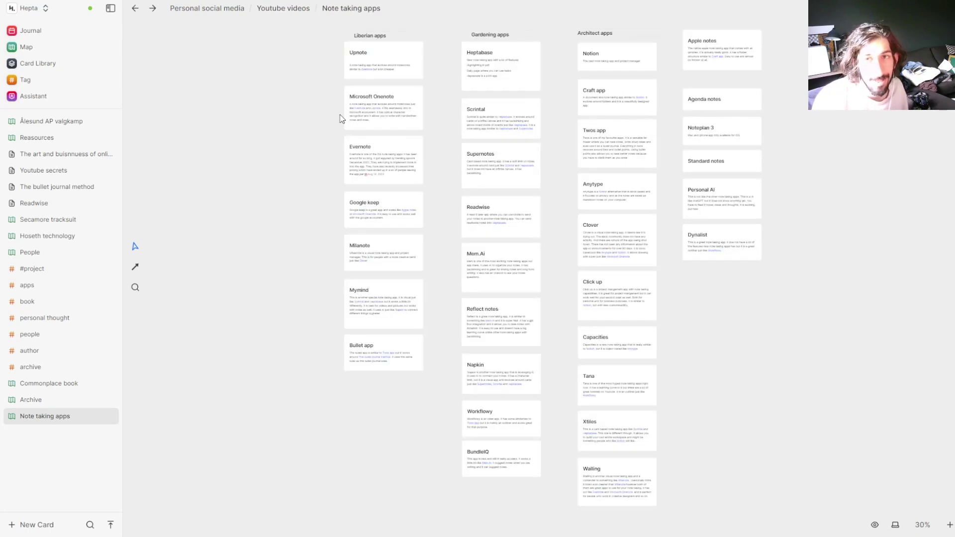
{"action": "double_click", "coordinate": [289, 94]}
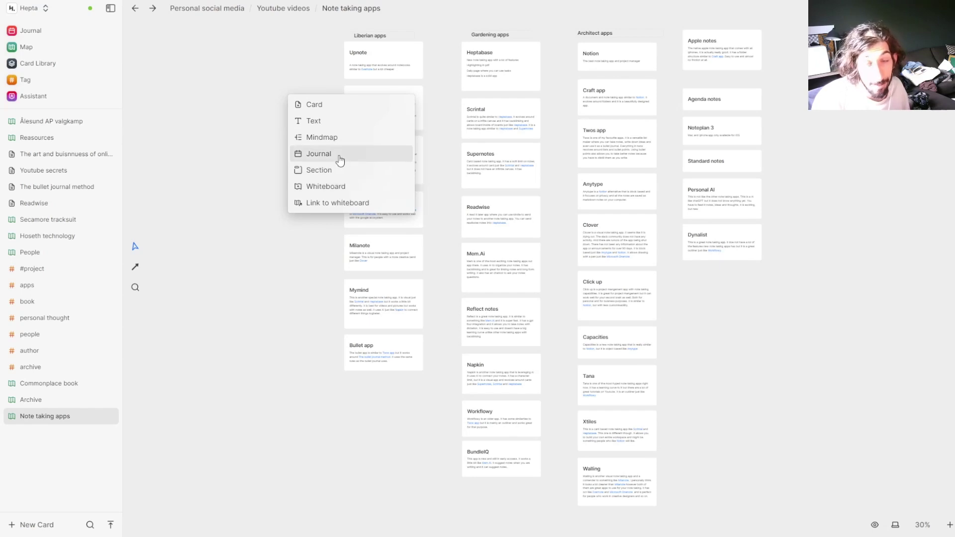
{"action": "left_click", "coordinate": [393, 39]}
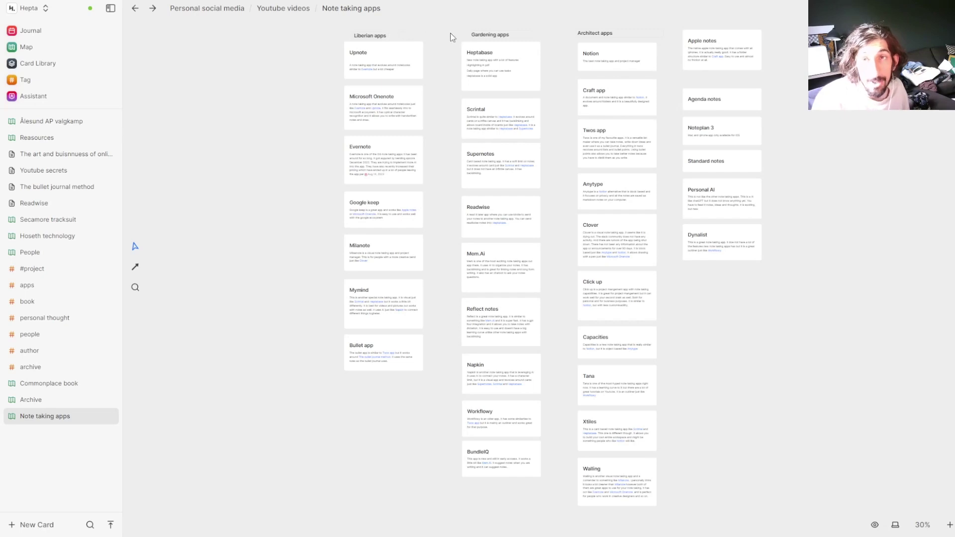